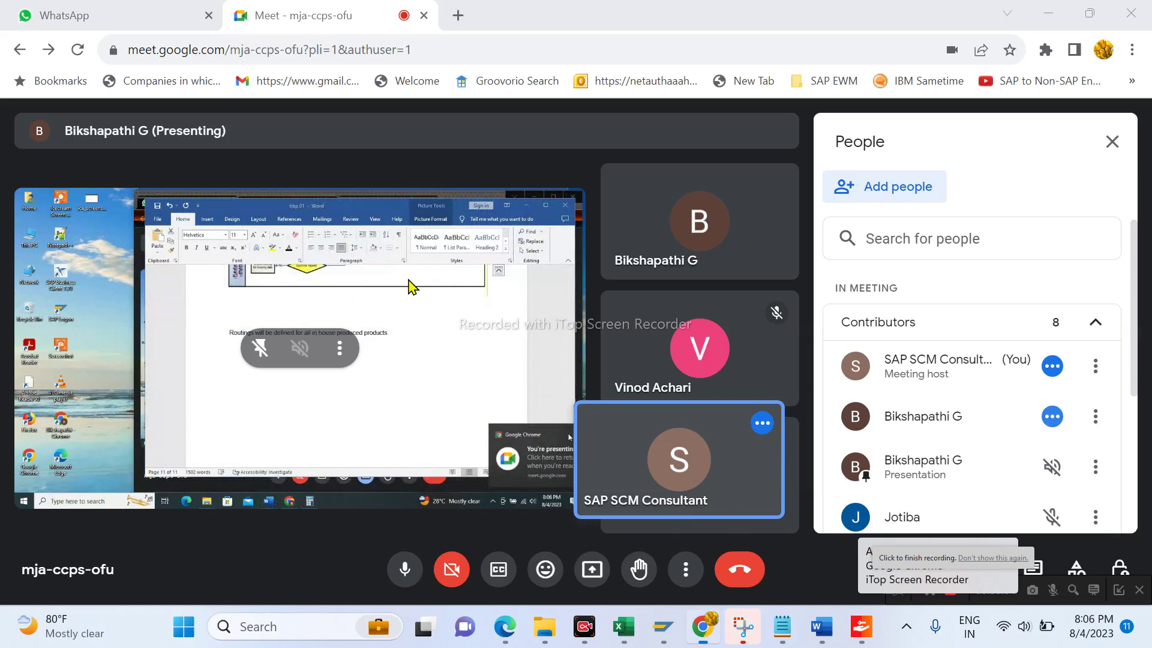
Switch the call to full screen and back to the normal view
{"action": "key", "text": "F11"}
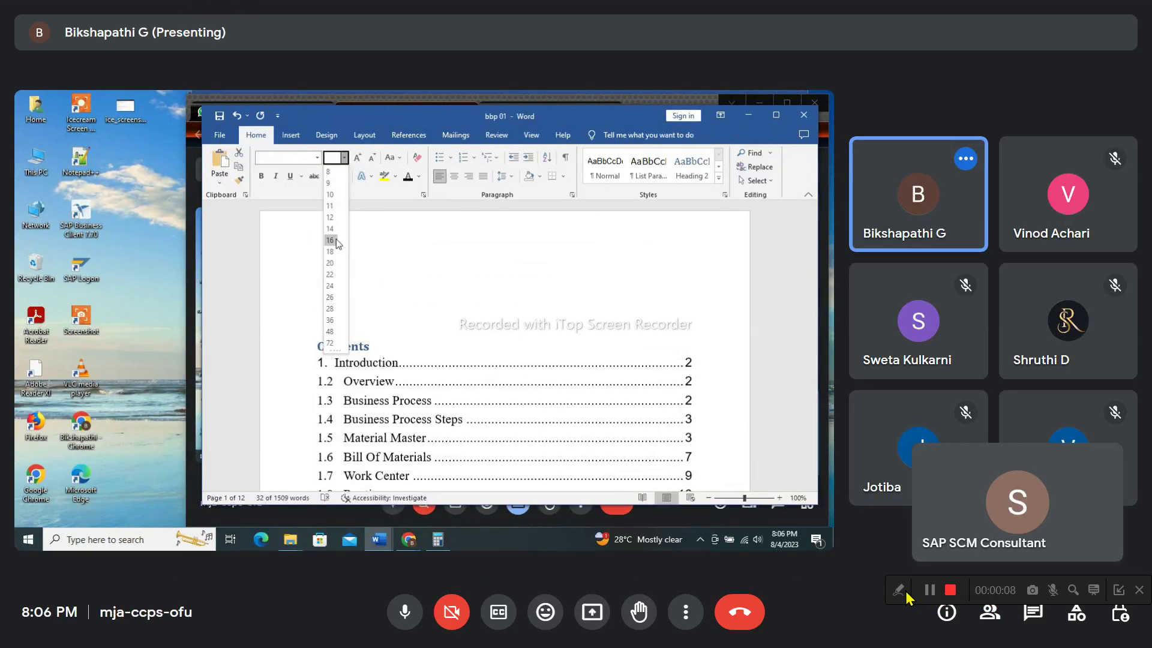
{"action": "key", "text": "F11"}
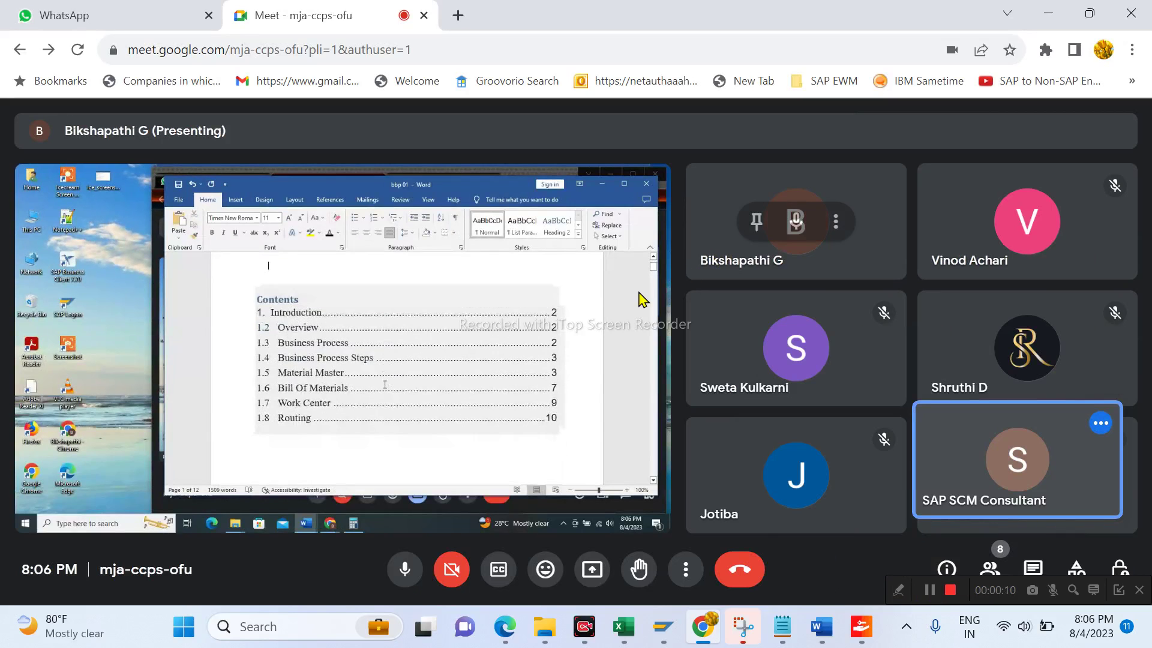
Return the call to full screen to follow the master data definitions
{"action": "key", "text": "F11"}
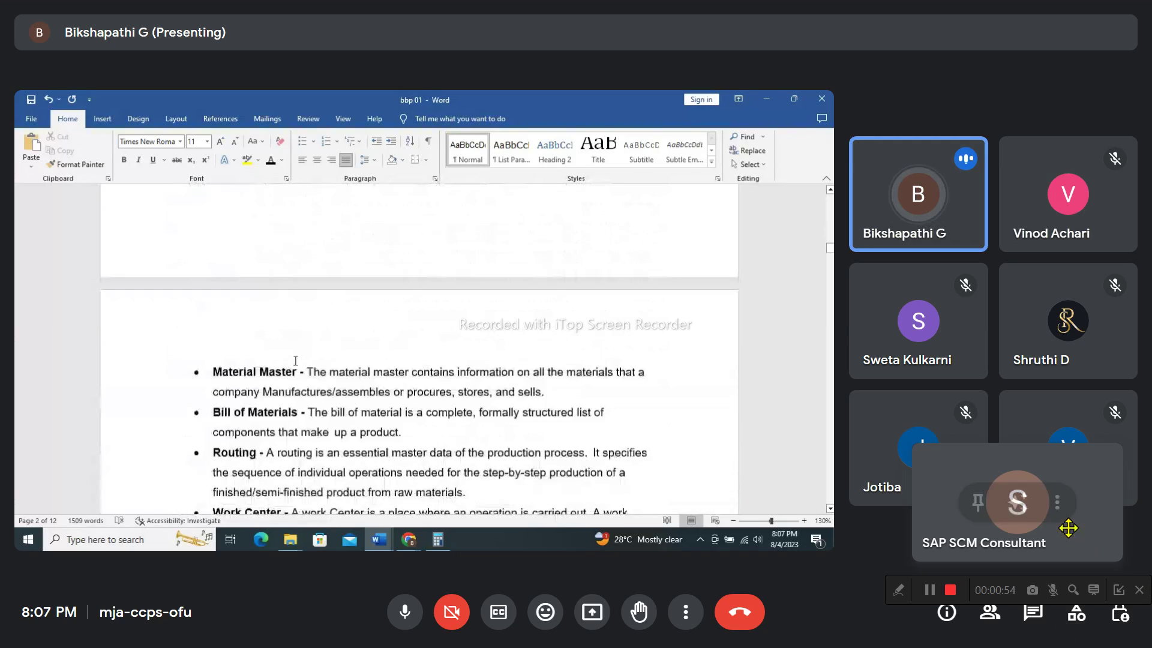
Pin then unpin the SAP SCM Consultant tile, and admit the waiting participant
{"action": "left_click", "coordinate": [974, 502]}
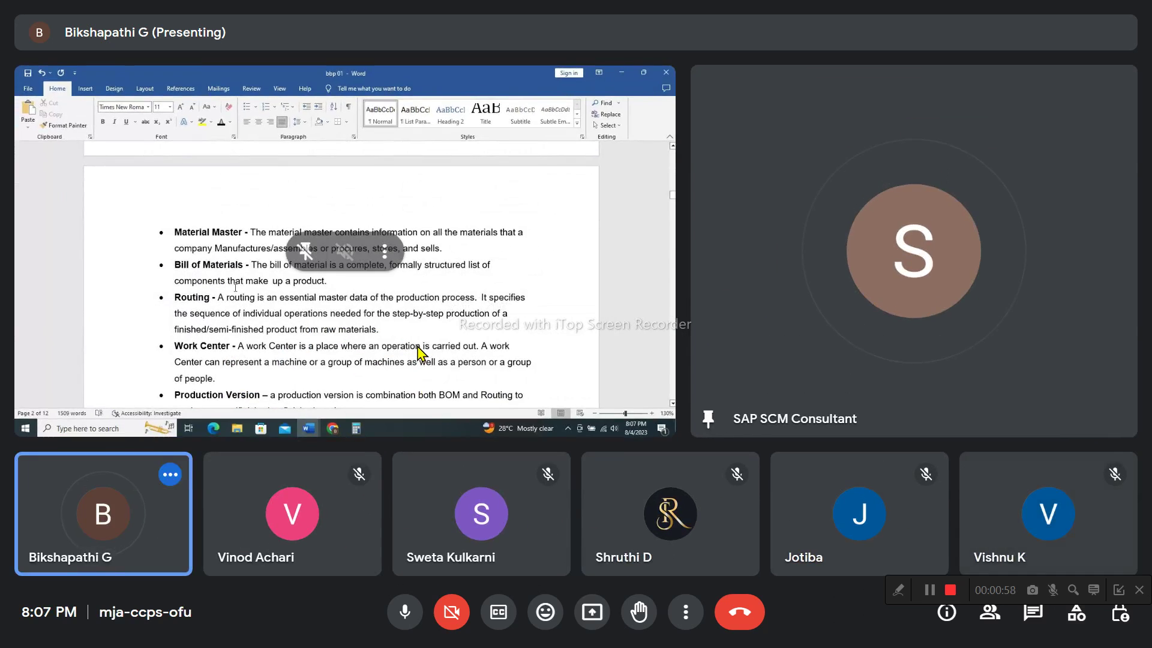
{"action": "key", "text": "Escape"}
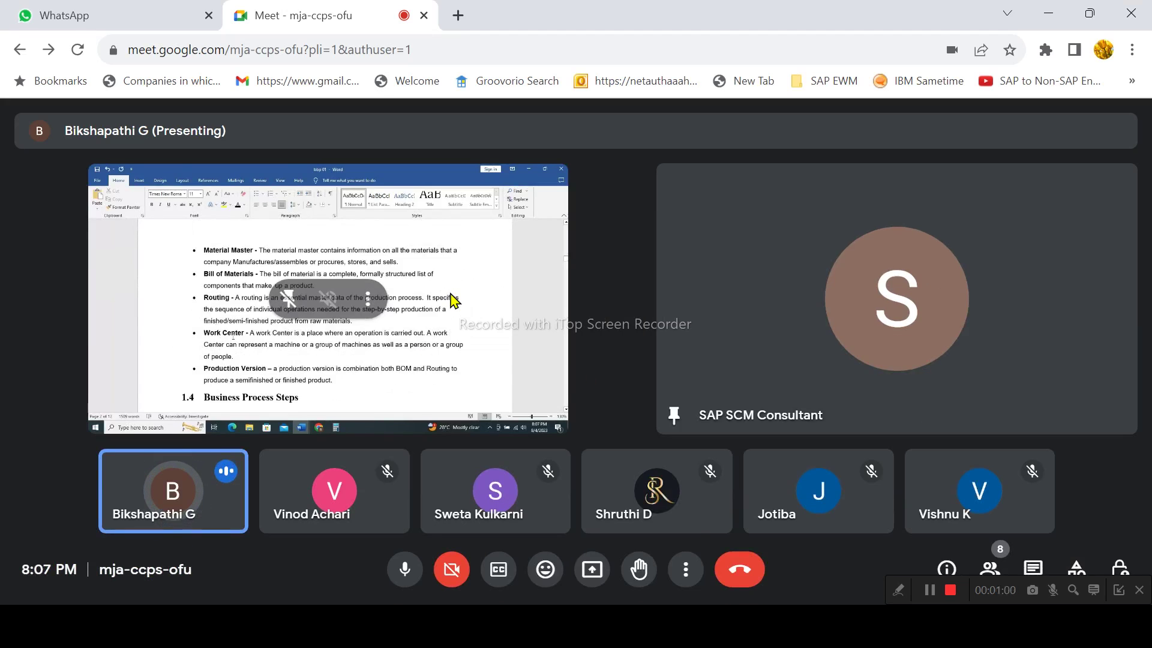
{"action": "key", "text": "F11"}
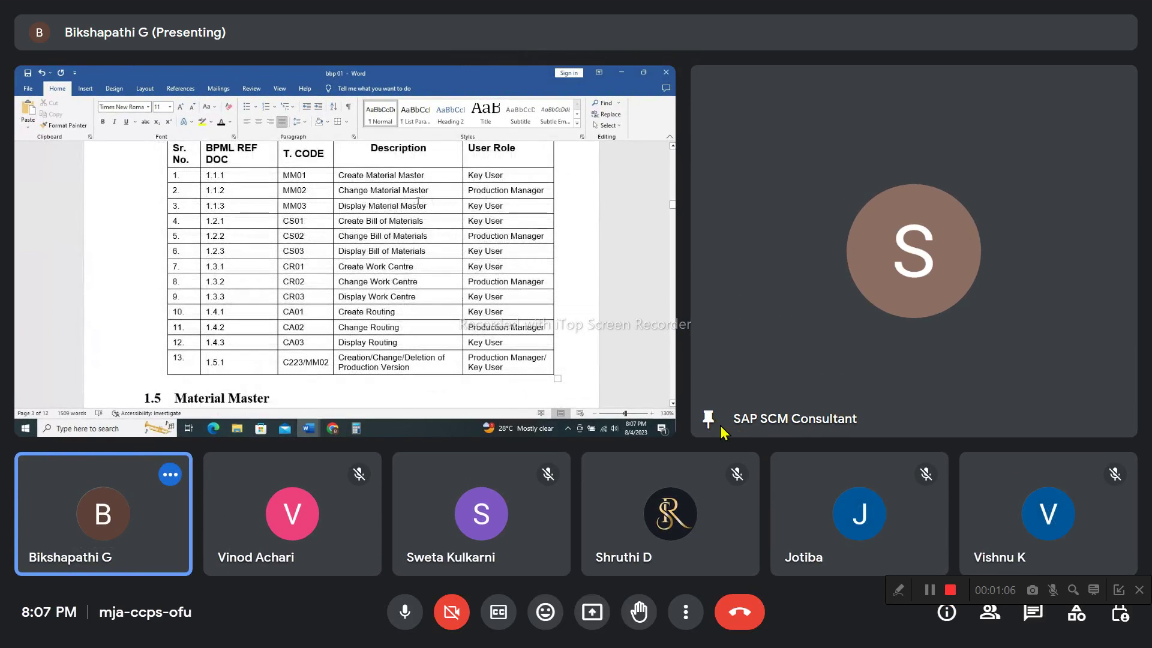
{"action": "left_click", "coordinate": [720, 425]}
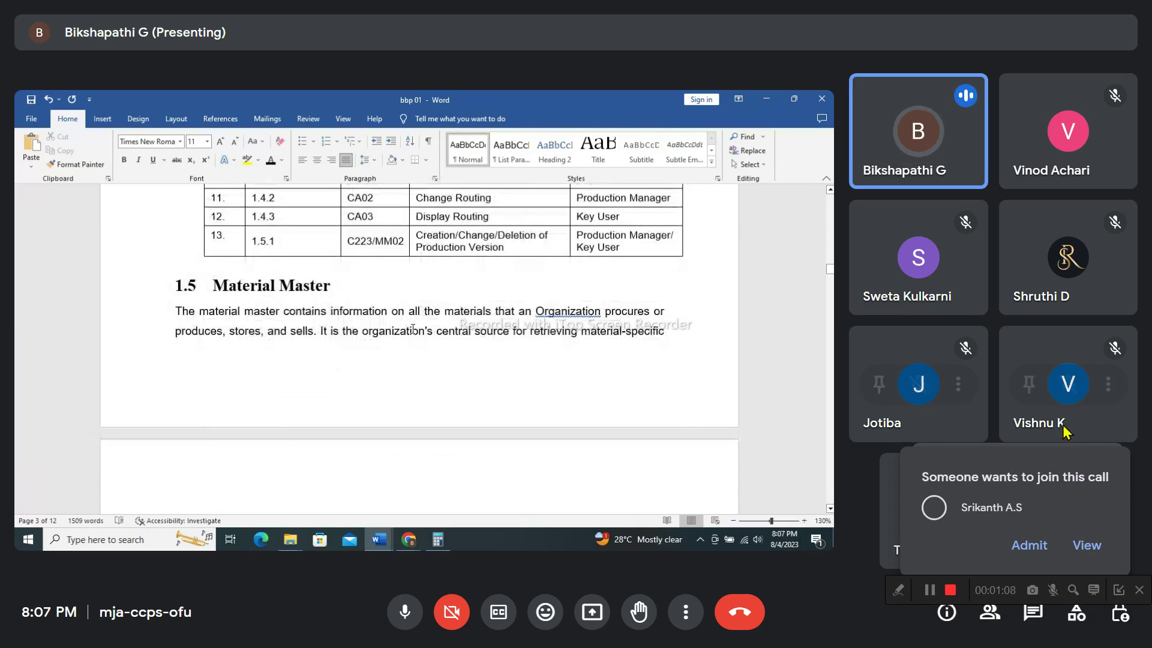
{"action": "left_click", "coordinate": [1036, 546]}
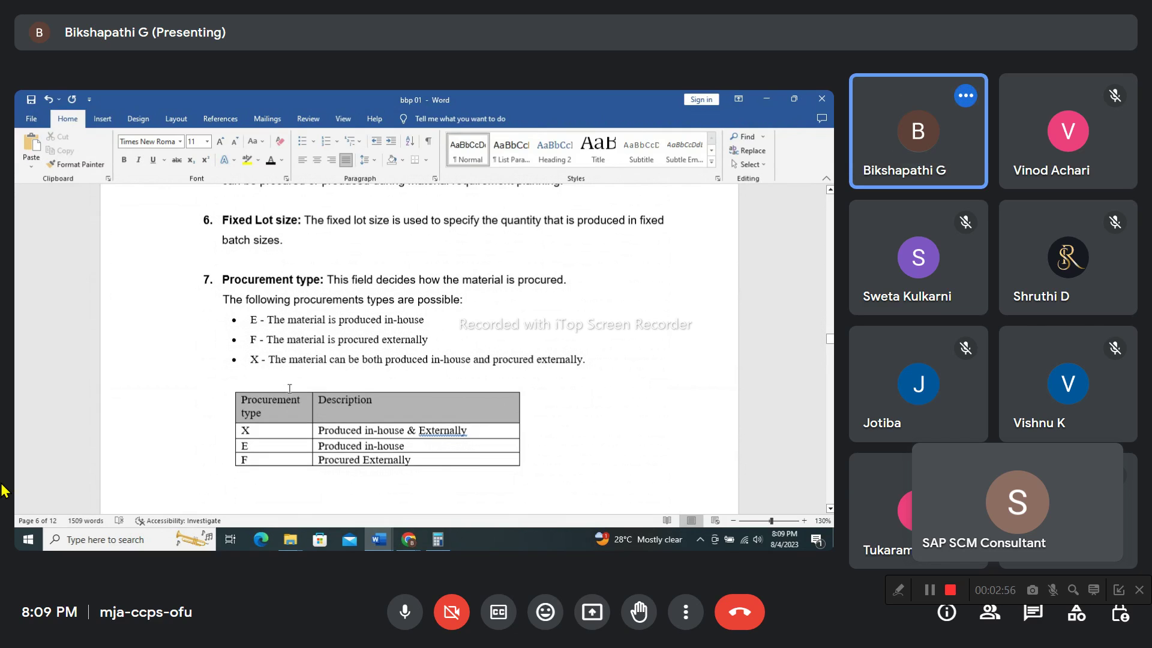
{"action": "scroll", "coordinate": [263, 389], "scroll_direction": "down", "scroll_amount": 2}
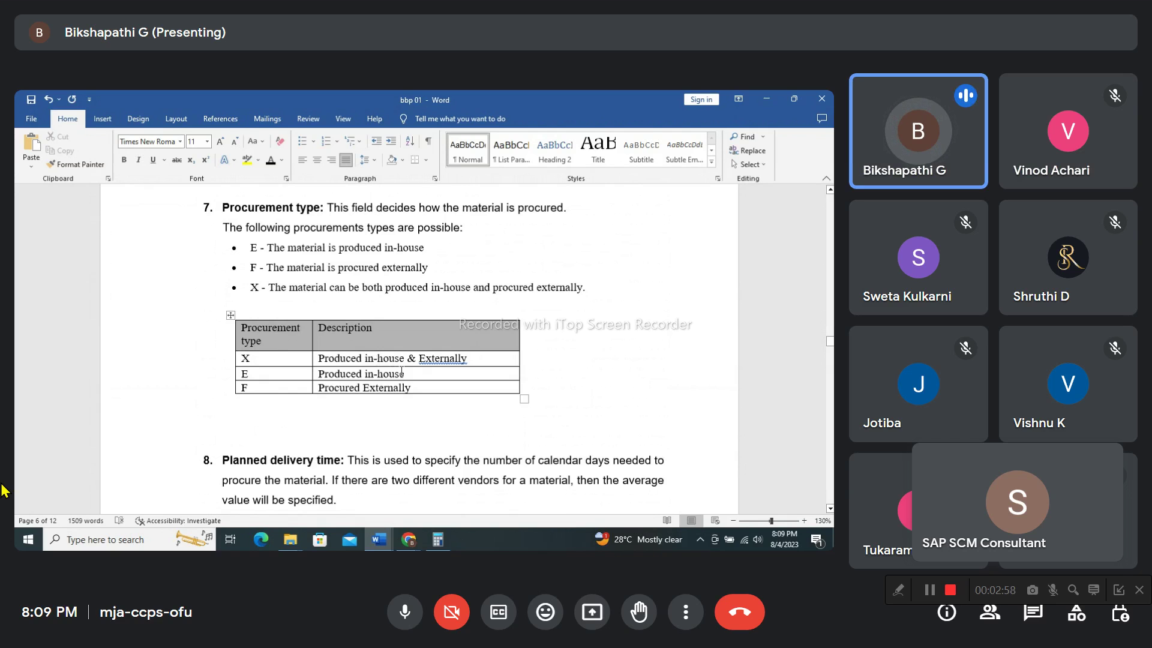
{"action": "scroll", "coordinate": [402, 372], "scroll_direction": "down", "scroll_amount": 1}
{"action": "scroll", "coordinate": [403, 371], "scroll_direction": "down", "scroll_amount": 1}
{"action": "scroll", "coordinate": [402, 372], "scroll_direction": "down", "scroll_amount": 1}
{"action": "scroll", "coordinate": [403, 371], "scroll_direction": "down", "scroll_amount": 1}
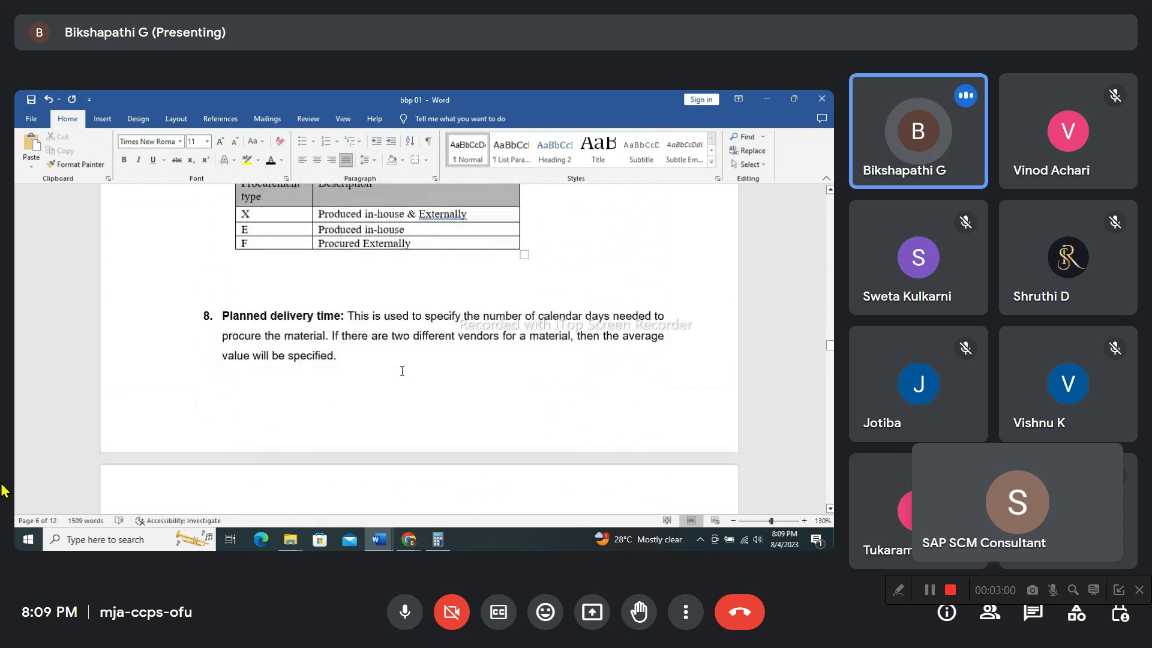
{"action": "scroll", "coordinate": [402, 371], "scroll_direction": "up", "scroll_amount": 1}
{"action": "scroll", "coordinate": [402, 371], "scroll_direction": "up", "scroll_amount": 1}
{"action": "scroll", "coordinate": [400, 394], "scroll_direction": "down", "scroll_amount": 1}
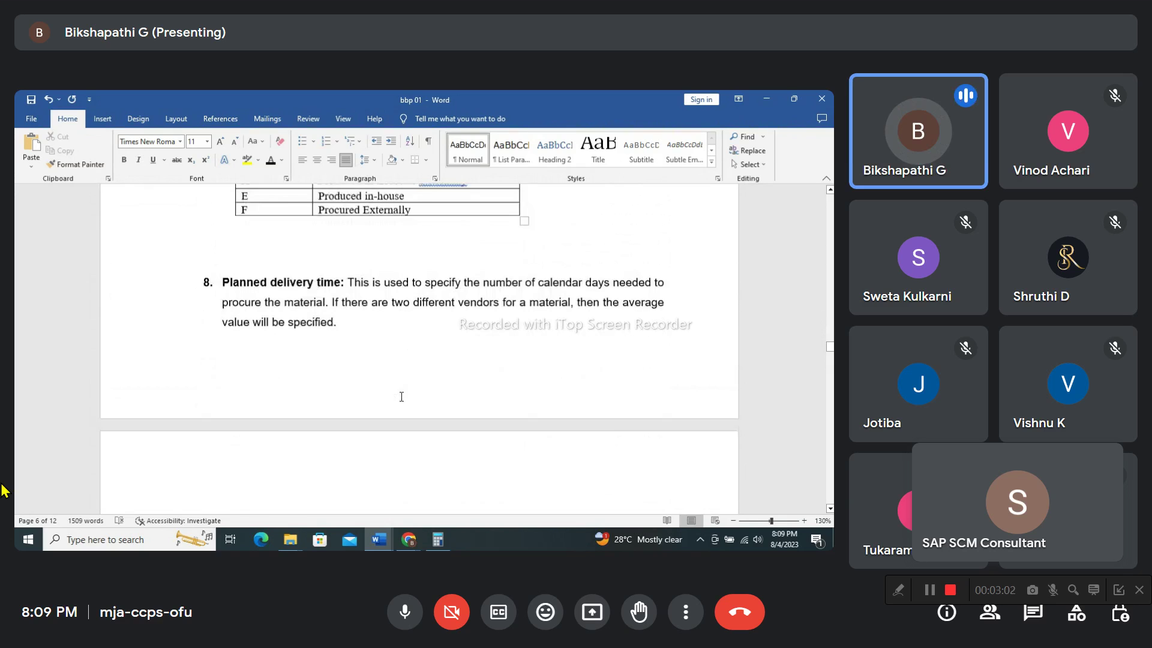
{"action": "scroll", "coordinate": [396, 394], "scroll_direction": "down", "scroll_amount": 6}
{"action": "scroll", "coordinate": [383, 394], "scroll_direction": "down", "scroll_amount": 1}
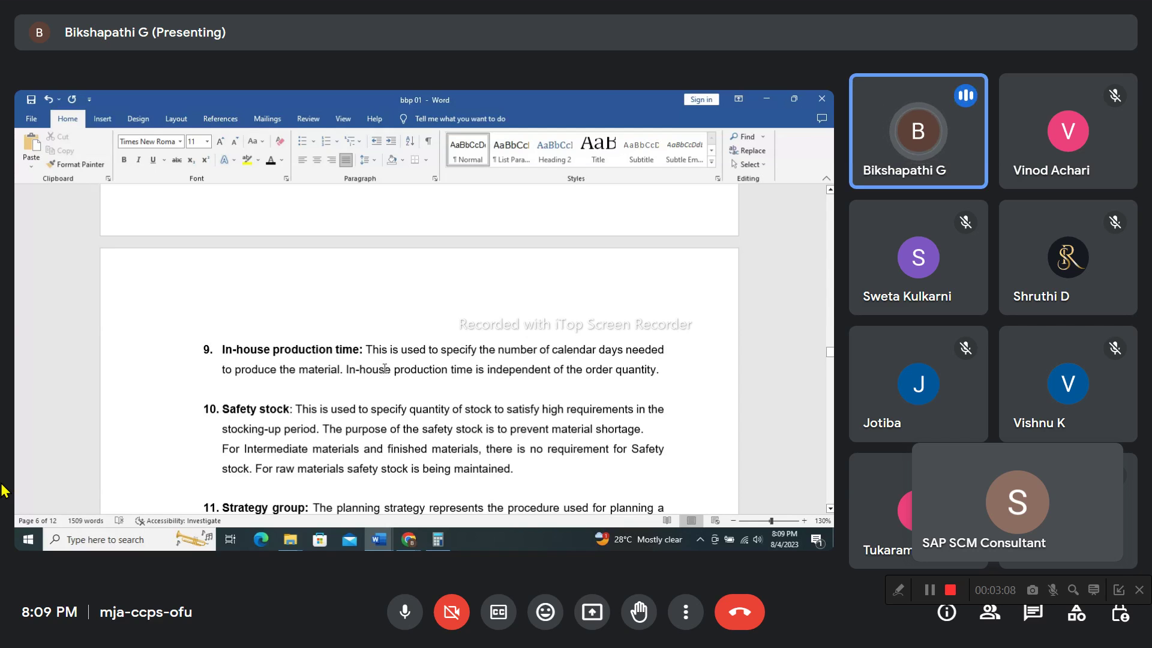
{"action": "scroll", "coordinate": [385, 369], "scroll_direction": "down", "scroll_amount": 1}
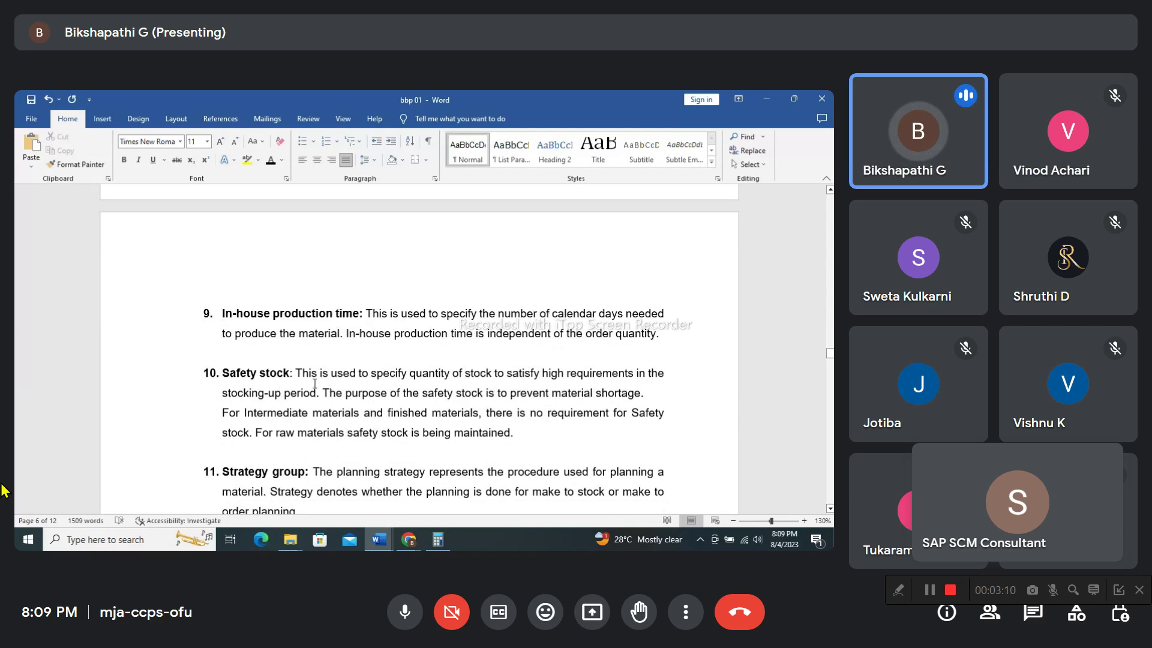
{"action": "scroll", "coordinate": [314, 384], "scroll_direction": "up", "scroll_amount": 3}
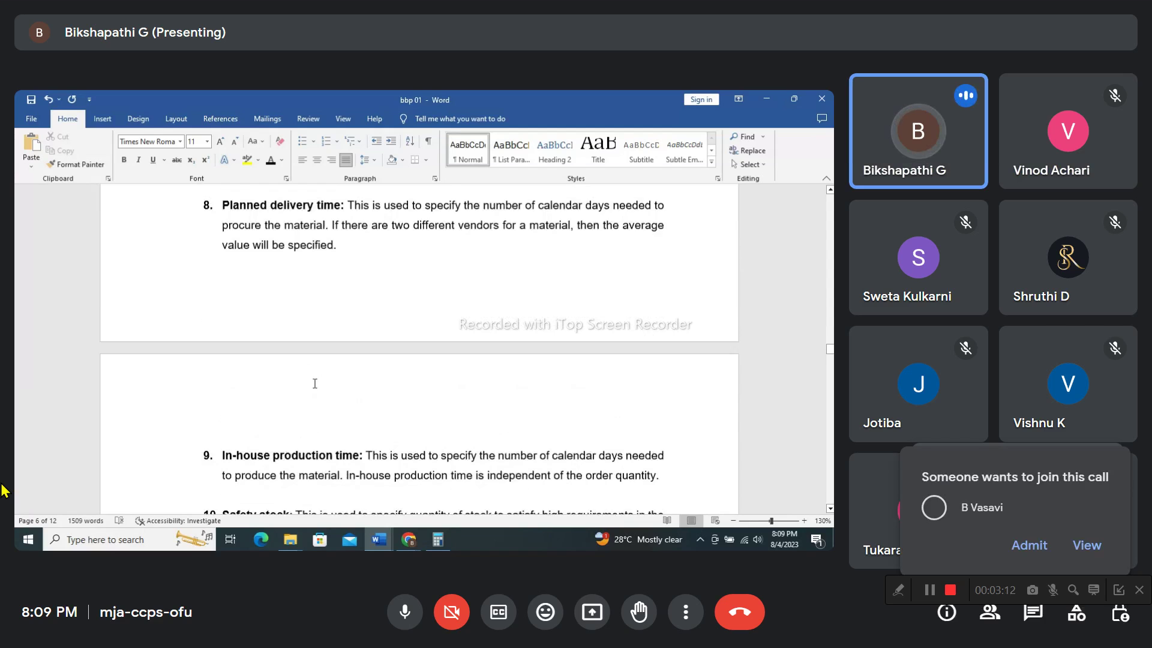
{"action": "scroll", "coordinate": [314, 384], "scroll_direction": "down", "scroll_amount": 1}
{"action": "scroll", "coordinate": [313, 384], "scroll_direction": "down", "scroll_amount": 2}
{"action": "scroll", "coordinate": [314, 385], "scroll_direction": "down", "scroll_amount": 1}
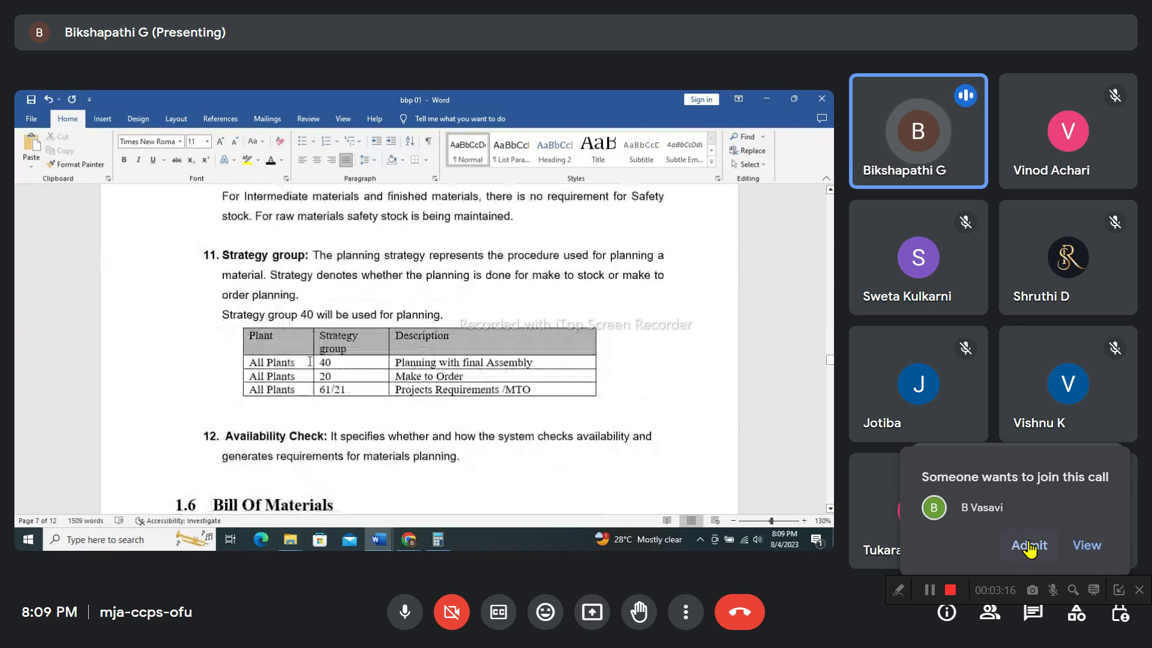
Admit both participants from the two 'Someone wants to join this call' requests
{"action": "left_click", "coordinate": [996, 552]}
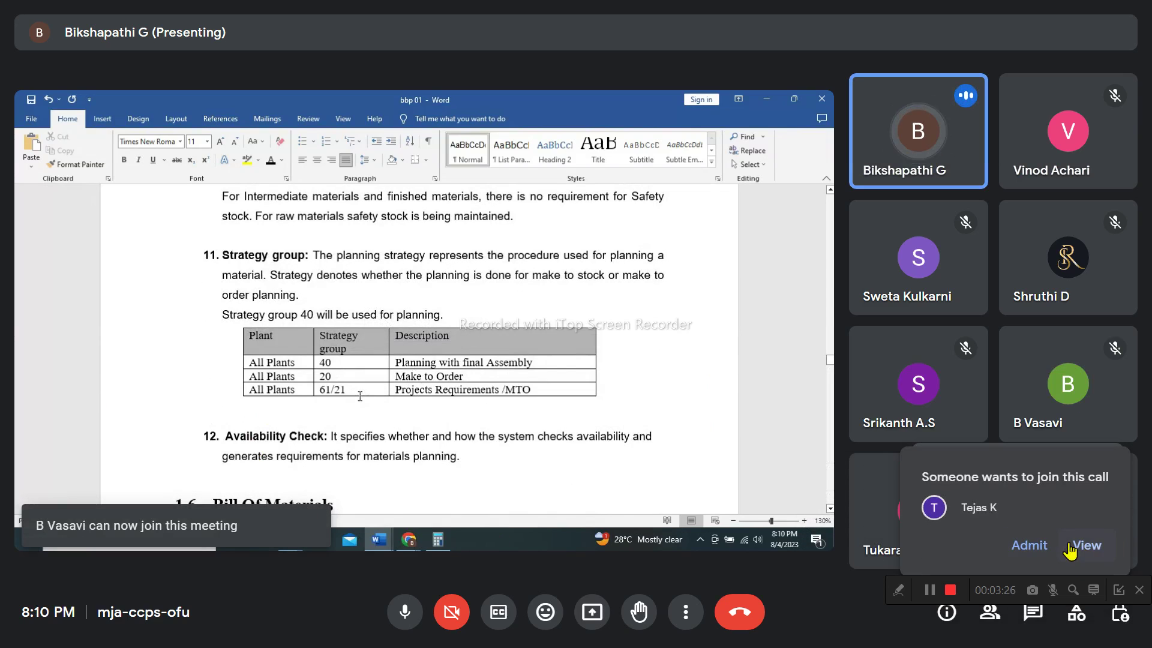
{"action": "left_click", "coordinate": [1033, 547]}
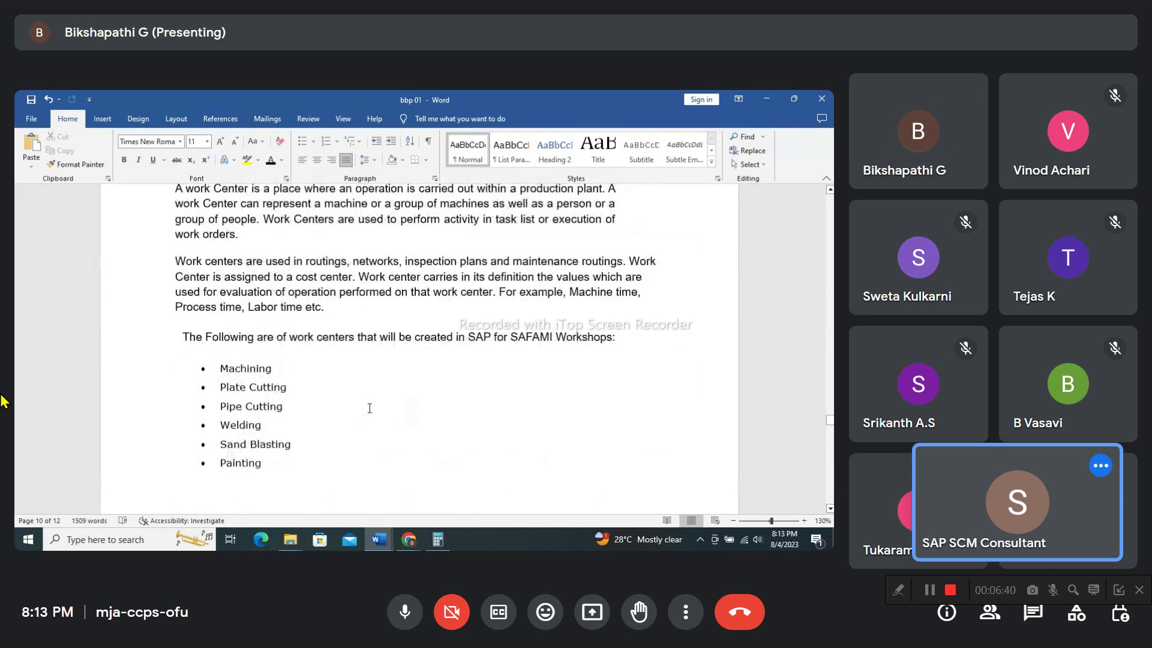
{"action": "scroll", "coordinate": [369, 409], "scroll_direction": "up", "scroll_amount": 3}
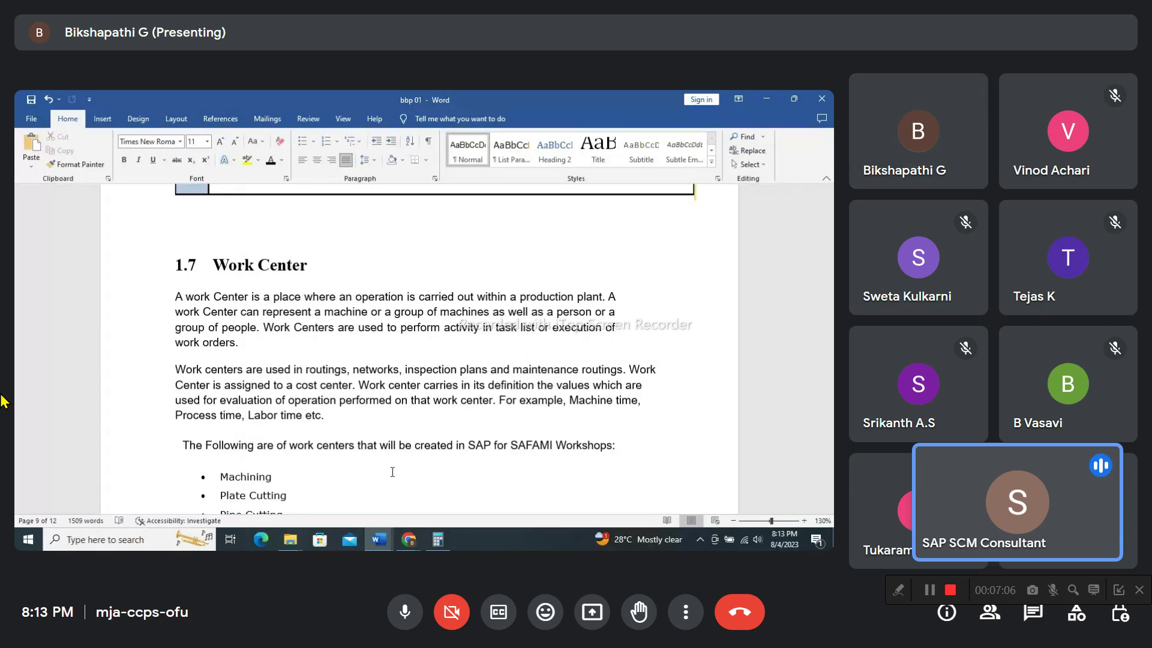
{"action": "scroll", "coordinate": [392, 471], "scroll_direction": "up", "scroll_amount": 2}
{"action": "scroll", "coordinate": [393, 472], "scroll_direction": "up", "scroll_amount": 2}
{"action": "scroll", "coordinate": [360, 473], "scroll_direction": "up", "scroll_amount": 2}
{"action": "scroll", "coordinate": [338, 472], "scroll_direction": "up", "scroll_amount": 2}
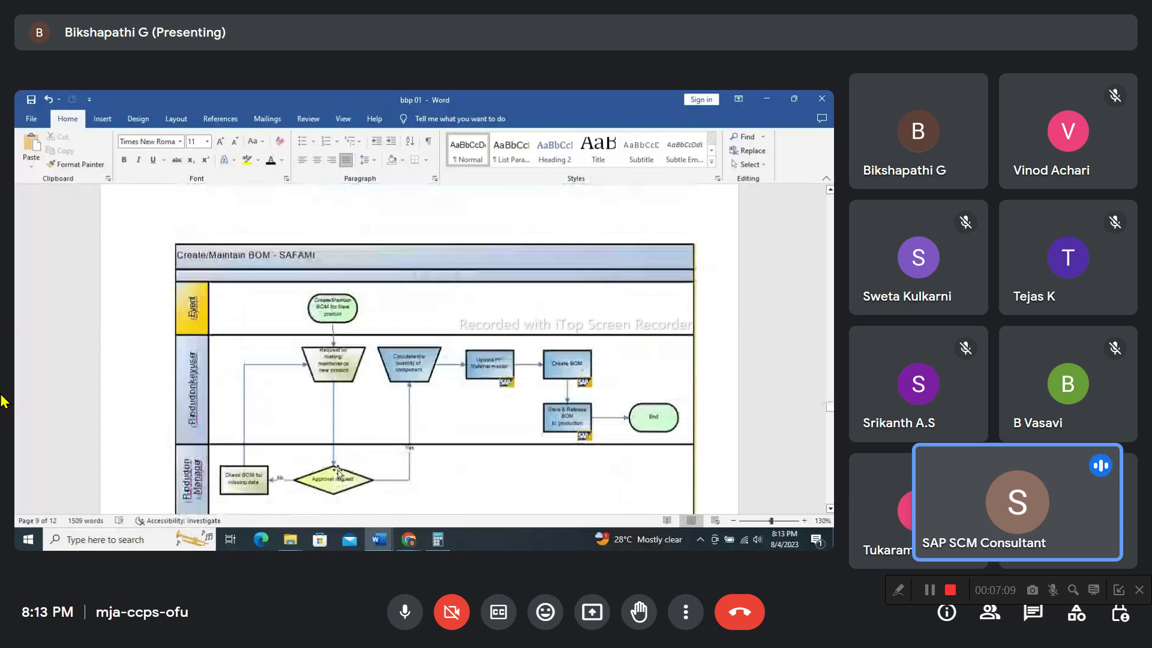
{"action": "scroll", "coordinate": [337, 472], "scroll_direction": "up", "scroll_amount": 2}
{"action": "scroll", "coordinate": [338, 471], "scroll_direction": "up", "scroll_amount": 2}
{"action": "scroll", "coordinate": [339, 470], "scroll_direction": "up", "scroll_amount": 2}
{"action": "scroll", "coordinate": [338, 469], "scroll_direction": "up", "scroll_amount": 2}
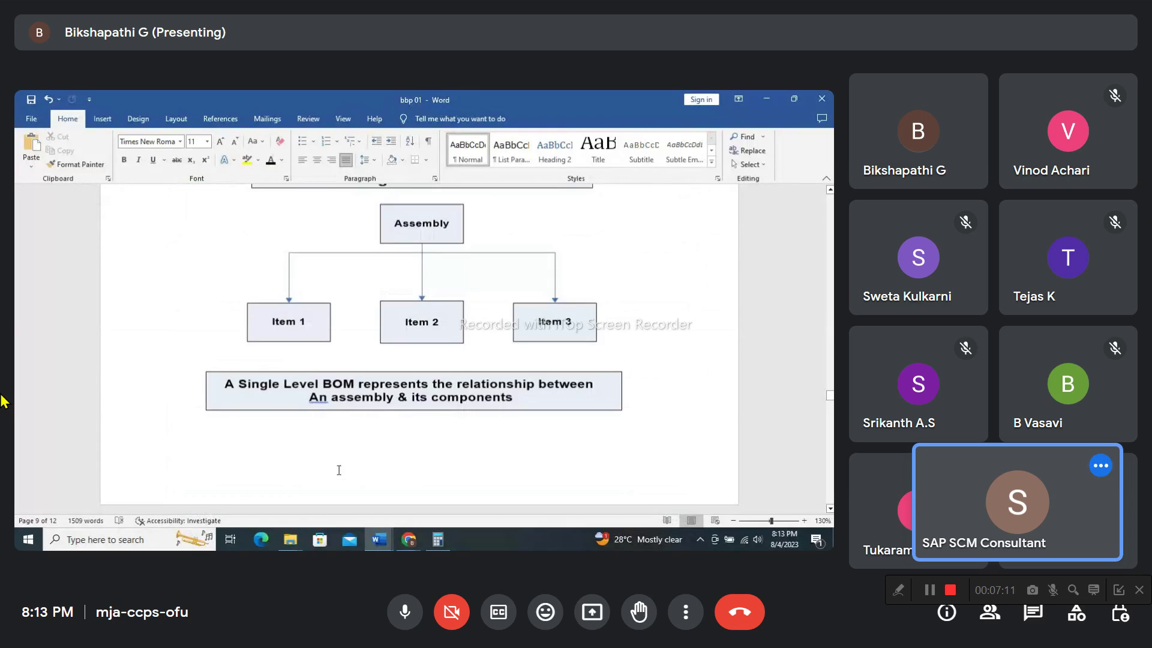
{"action": "scroll", "coordinate": [339, 470], "scroll_direction": "up", "scroll_amount": 2}
{"action": "scroll", "coordinate": [337, 472], "scroll_direction": "up", "scroll_amount": 2}
{"action": "scroll", "coordinate": [337, 473], "scroll_direction": "up", "scroll_amount": 2}
{"action": "scroll", "coordinate": [337, 472], "scroll_direction": "up", "scroll_amount": 2}
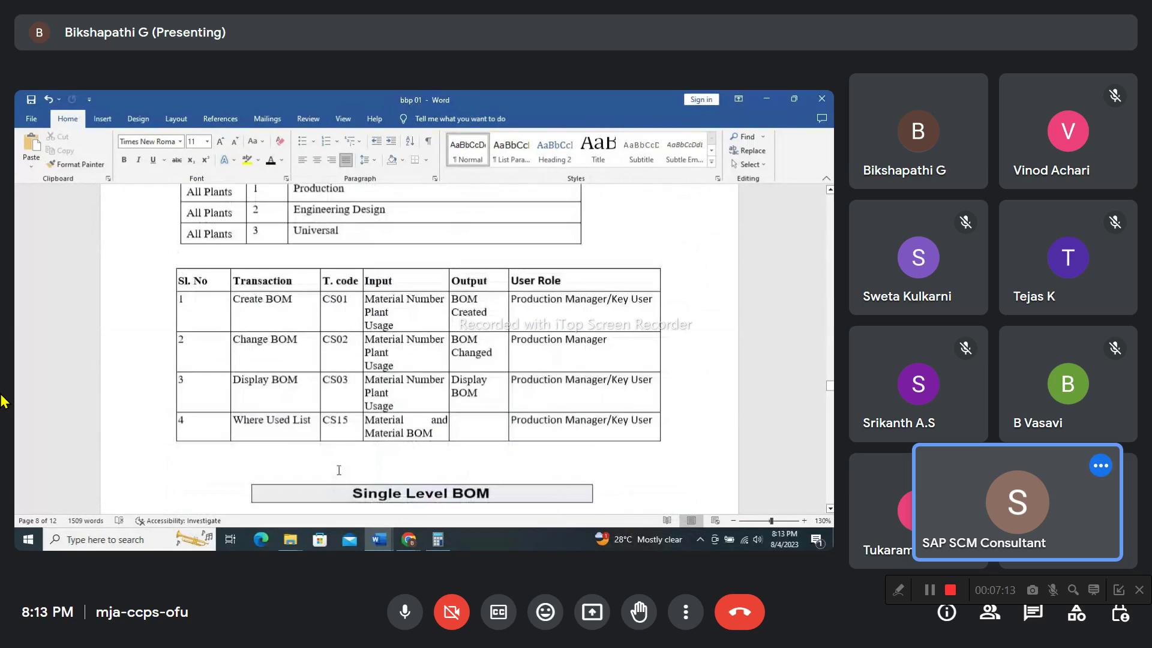
{"action": "scroll", "coordinate": [339, 470], "scroll_direction": "up", "scroll_amount": 2}
{"action": "scroll", "coordinate": [338, 469], "scroll_direction": "up", "scroll_amount": 1}
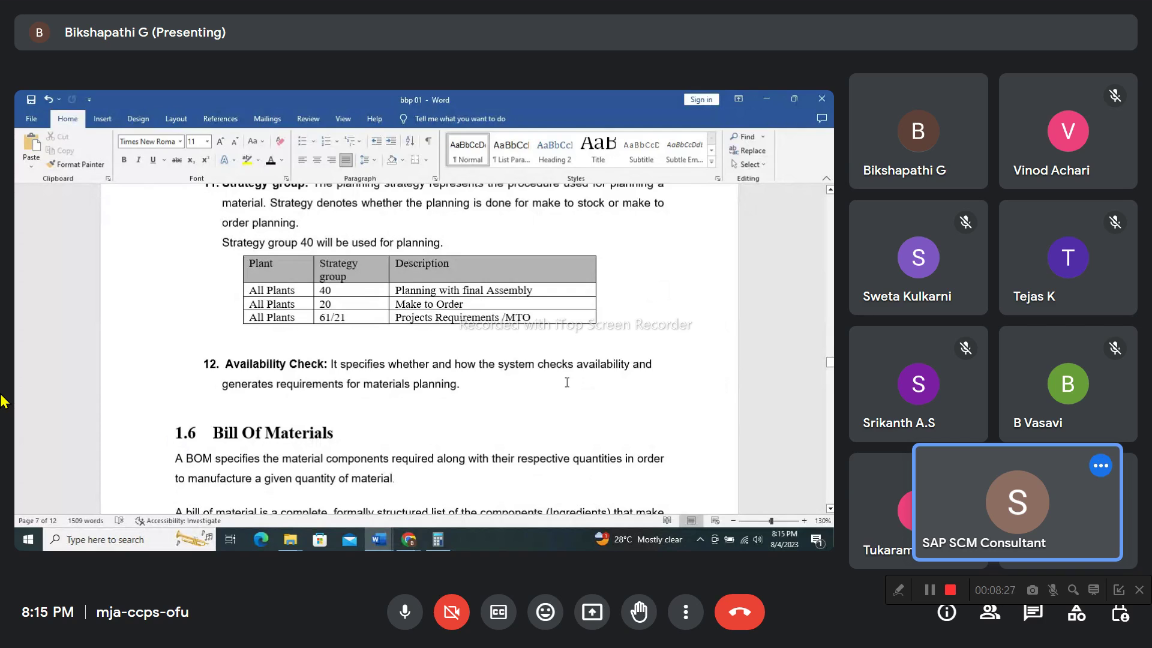
{"action": "scroll", "coordinate": [565, 384], "scroll_direction": "up", "scroll_amount": 1}
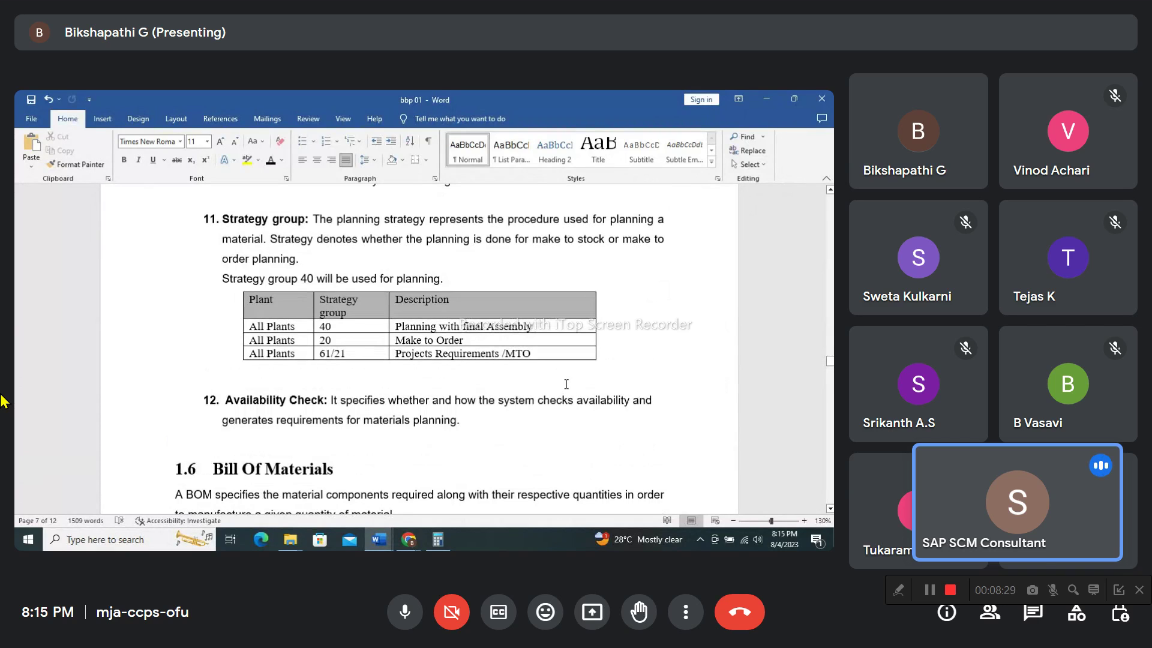
{"action": "scroll", "coordinate": [566, 385], "scroll_direction": "up", "scroll_amount": 2}
{"action": "scroll", "coordinate": [567, 385], "scroll_direction": "up", "scroll_amount": 2}
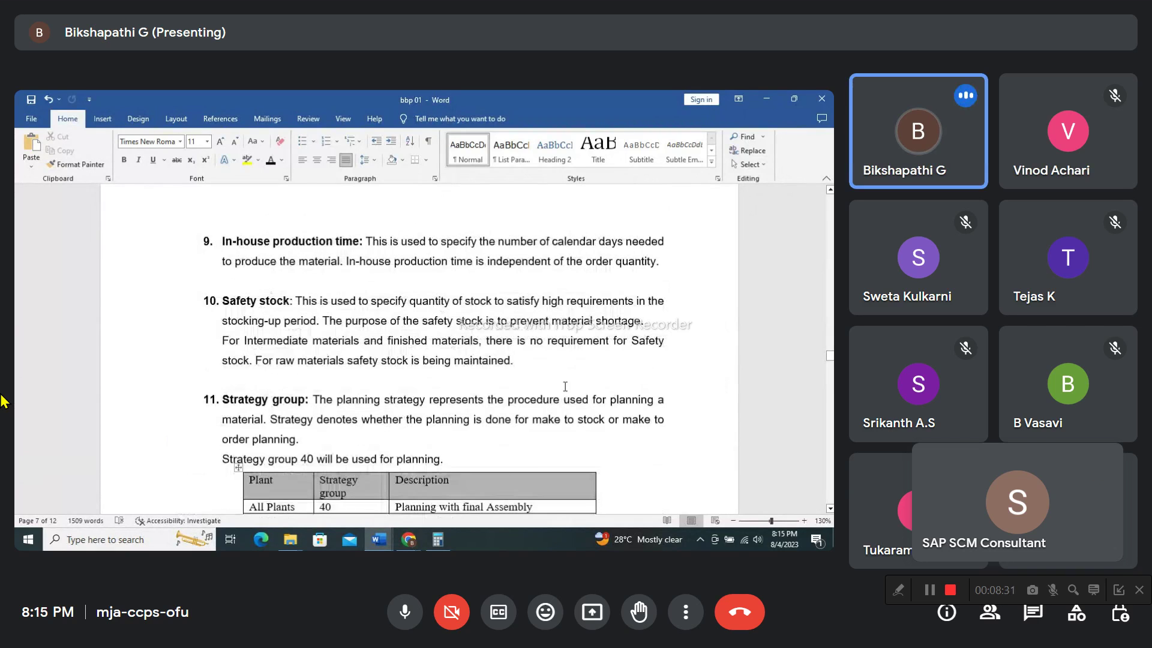
{"action": "scroll", "coordinate": [565, 386], "scroll_direction": "up", "scroll_amount": 1}
{"action": "scroll", "coordinate": [563, 388], "scroll_direction": "up", "scroll_amount": 1}
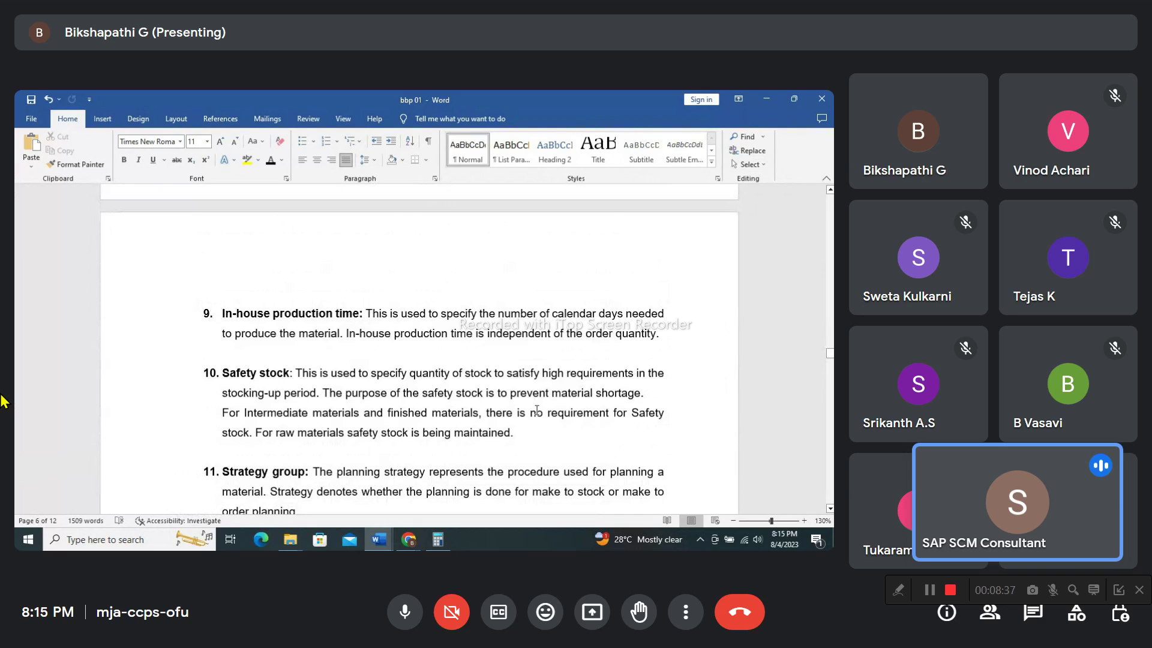
{"action": "scroll", "coordinate": [716, 486], "scroll_direction": "up", "scroll_amount": 2}
{"action": "scroll", "coordinate": [496, 438], "scroll_direction": "up", "scroll_amount": 1}
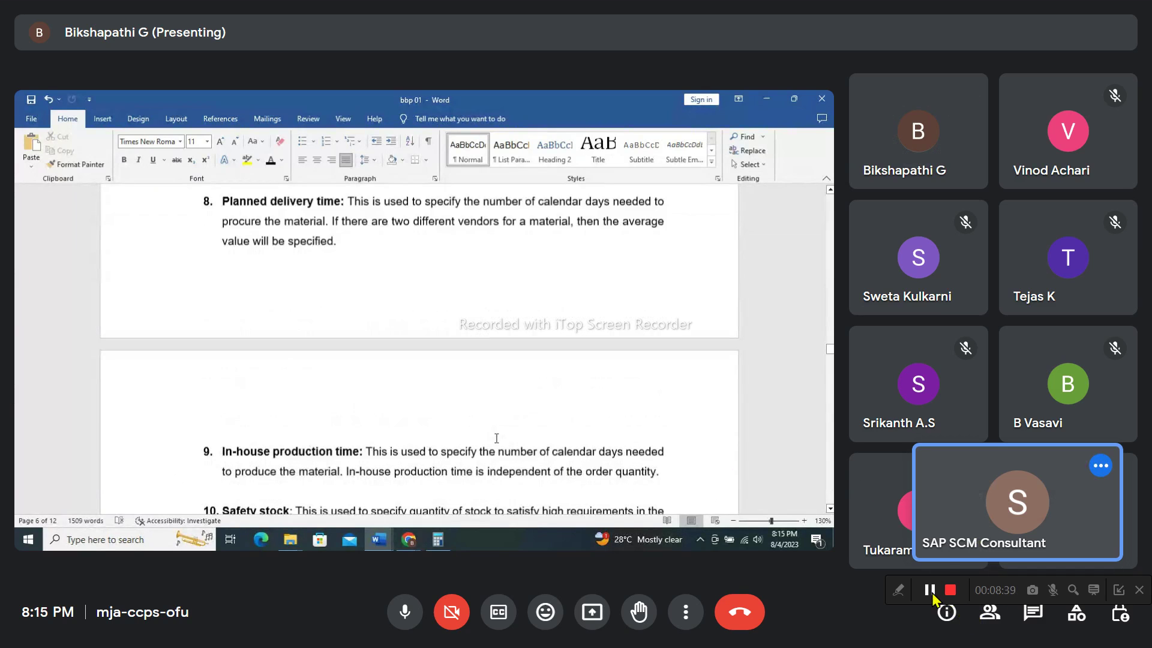